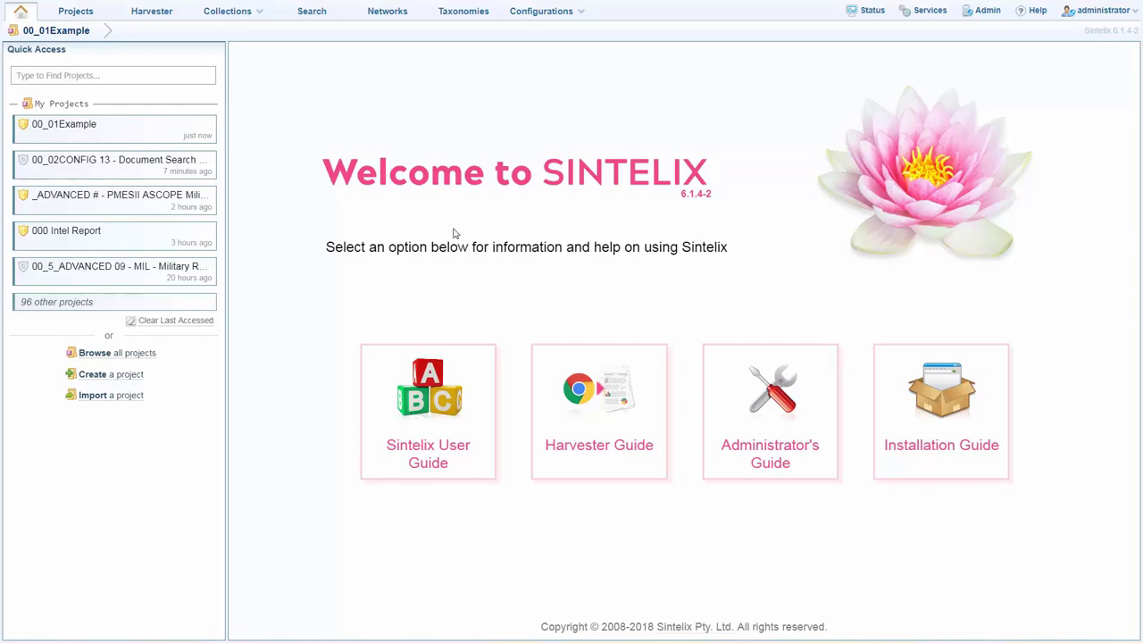
- Open timeline.8.htm90 from the Example collection and scroll through its annotated entities
{"action": "left_click", "coordinate": [229, 14]}
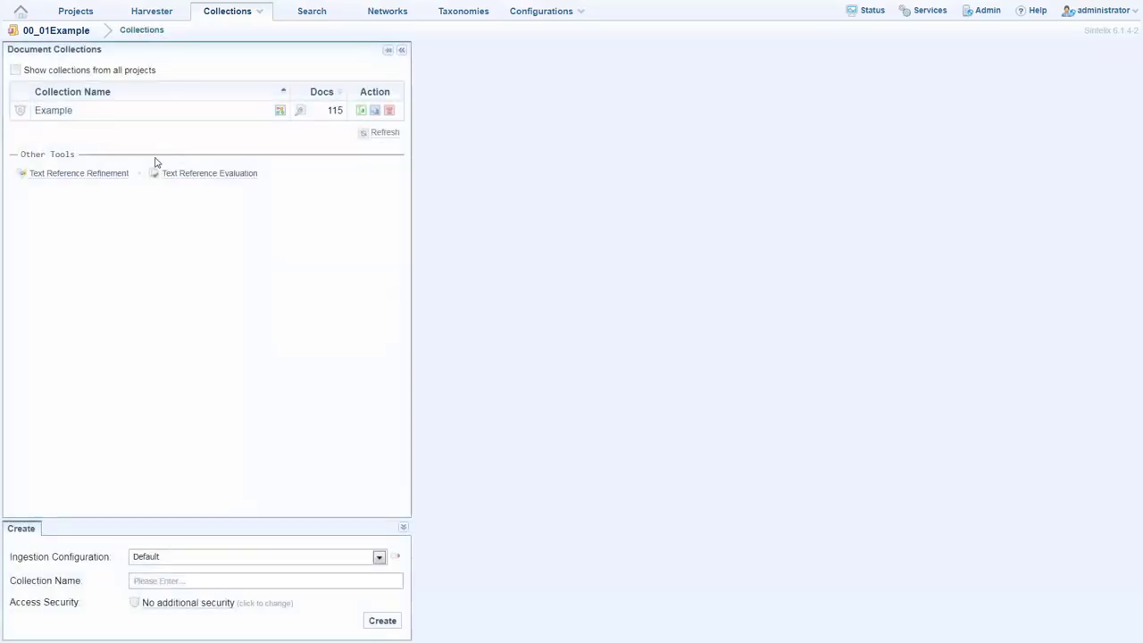
{"action": "left_click", "coordinate": [59, 117]}
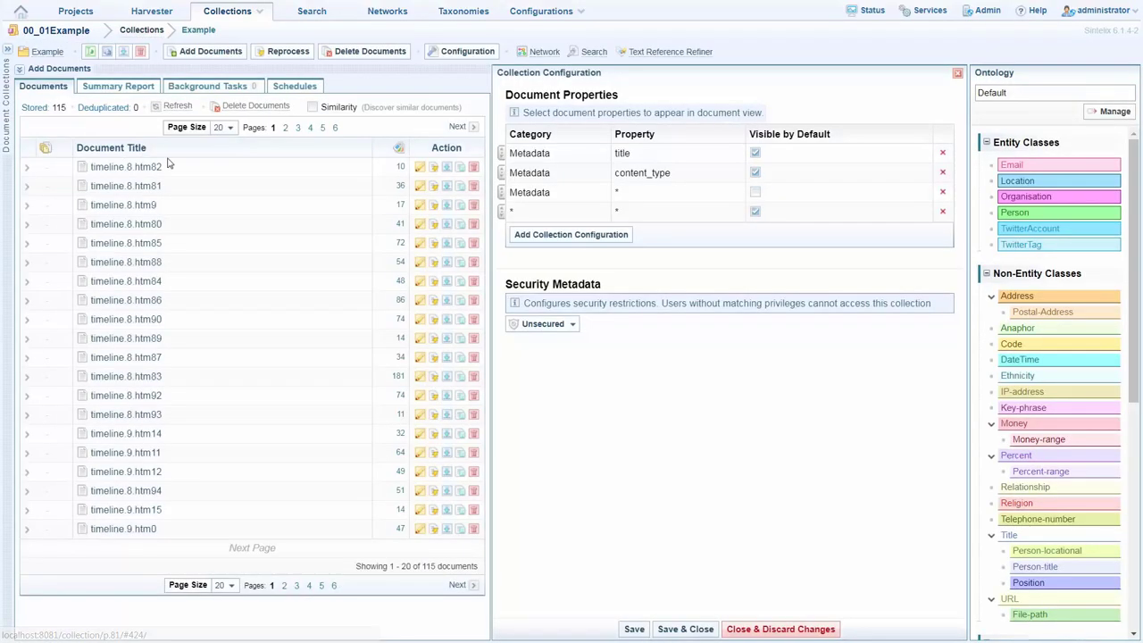
{"action": "left_click", "coordinate": [148, 320]}
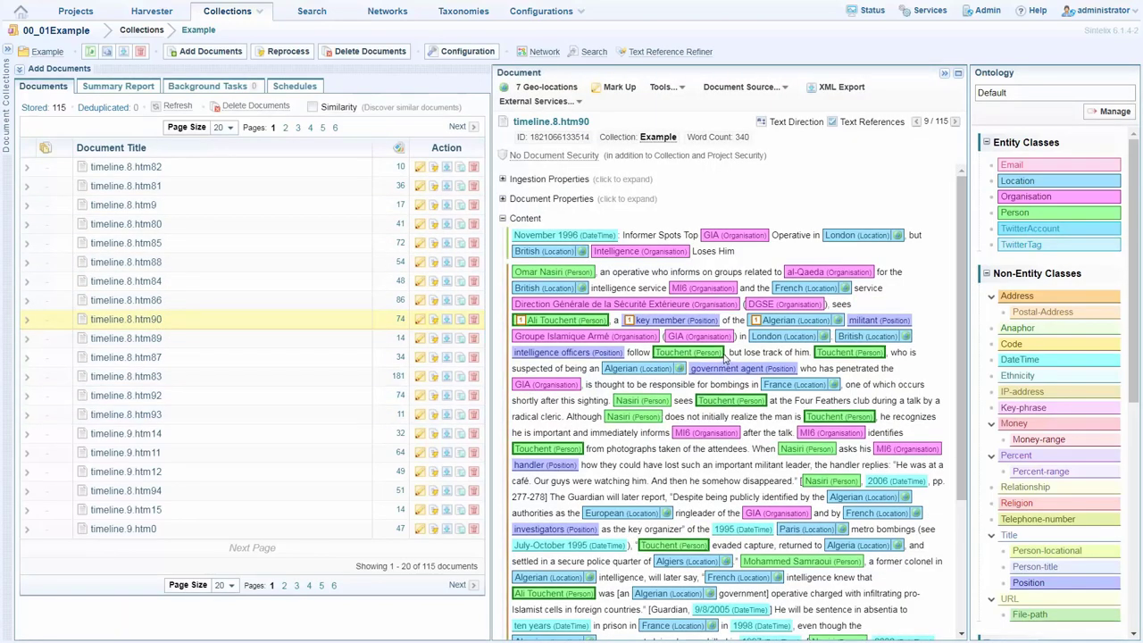
{"action": "scroll", "coordinate": [728, 357], "scroll_direction": "down", "scroll_amount": 2}
{"action": "scroll", "coordinate": [728, 357], "scroll_direction": "down", "scroll_amount": 1}
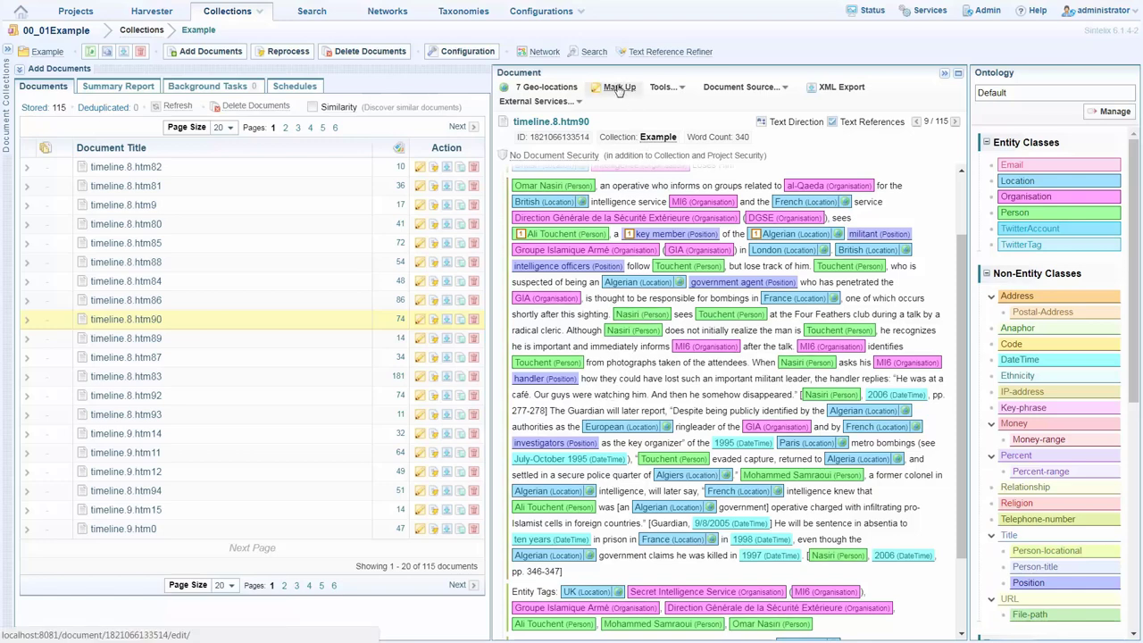
- Switch to Mark Up mode and tag 'The Guardian' as an Organisation entity
{"action": "left_click", "coordinate": [619, 90]}
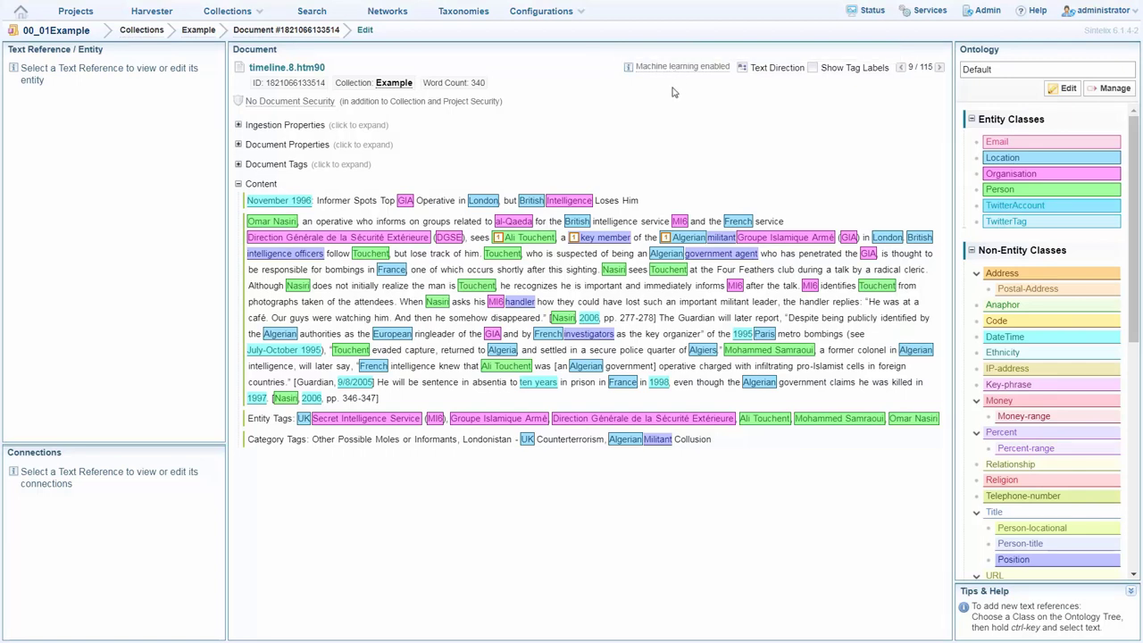
{"action": "left_click", "coordinate": [992, 176]}
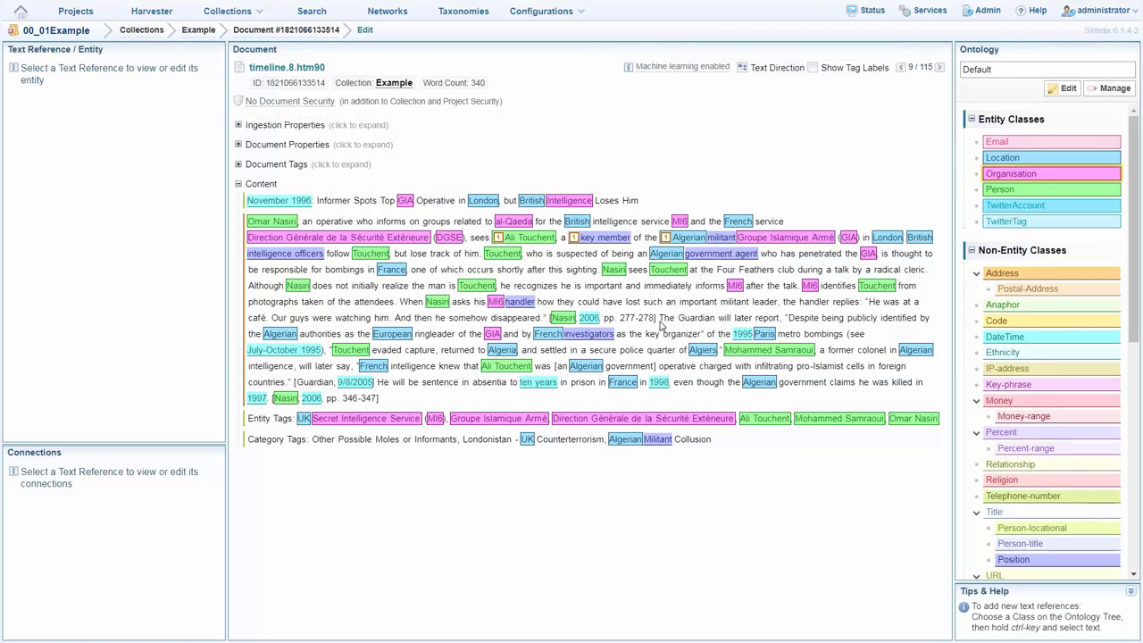
{"action": "left_click_drag", "start_coordinate": [664, 319], "coordinate": [695, 327]}
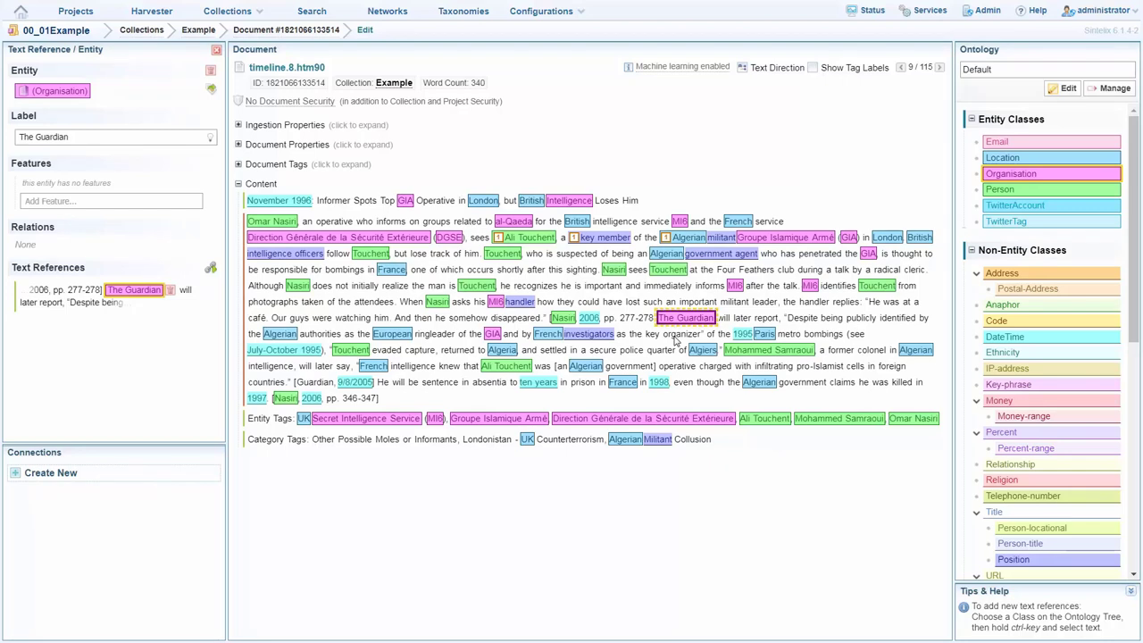
- Go to View Configurations and bring up the Dictionaries list
{"action": "left_click", "coordinate": [531, 18]}
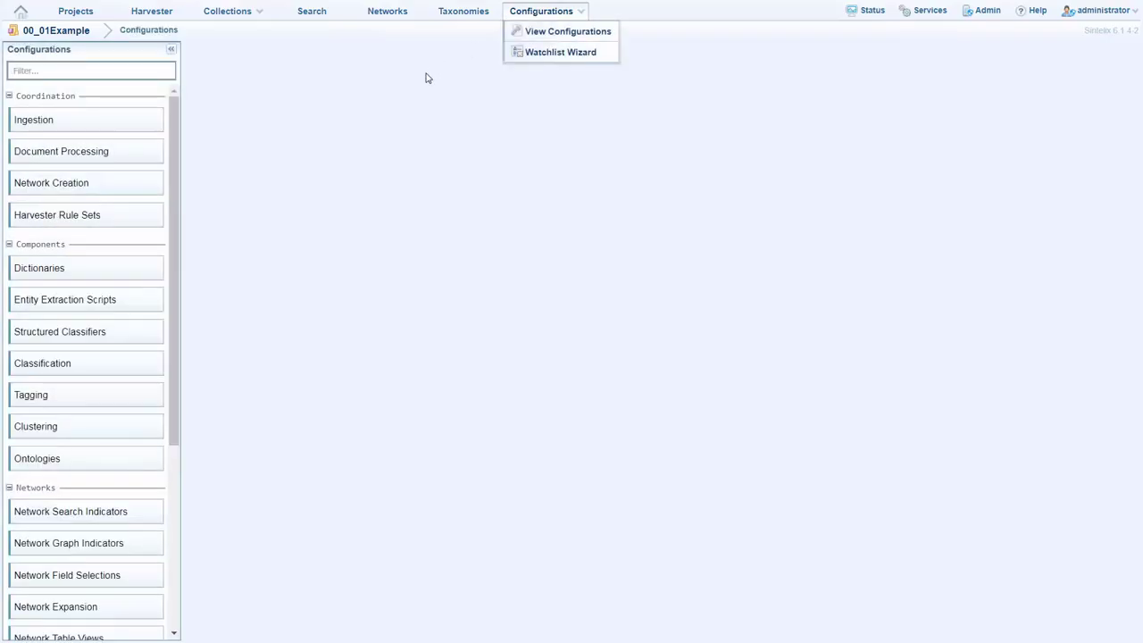
{"action": "left_click", "coordinate": [81, 276]}
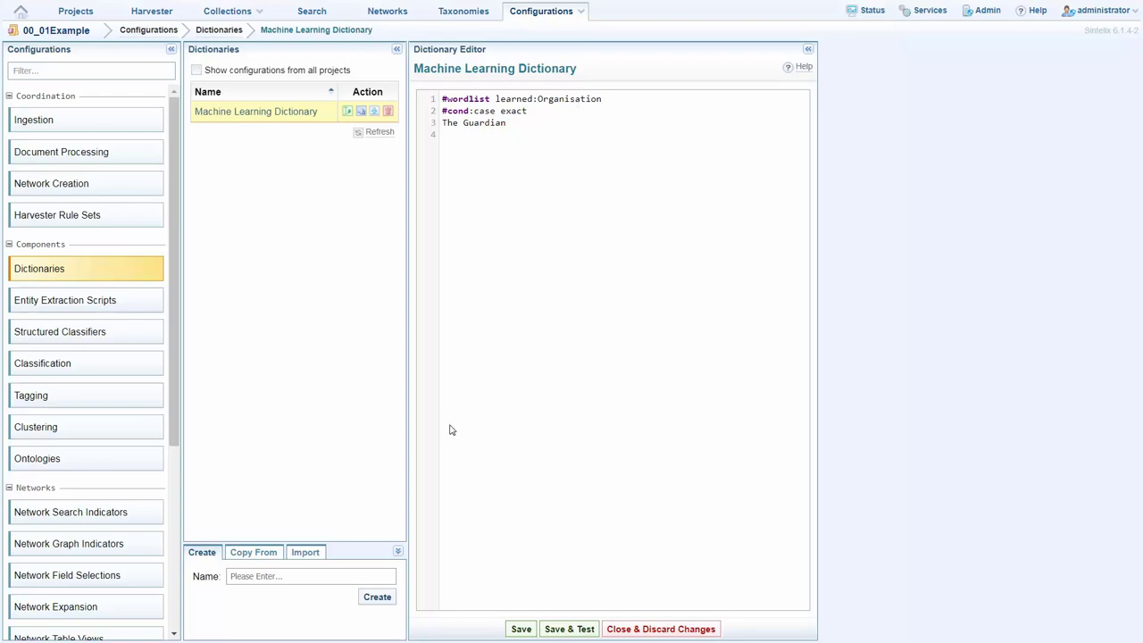
- Create dictionary 'Example' with a #wordlist tagged tag:Weapon containing AK47
{"action": "left_click", "coordinate": [292, 578]}
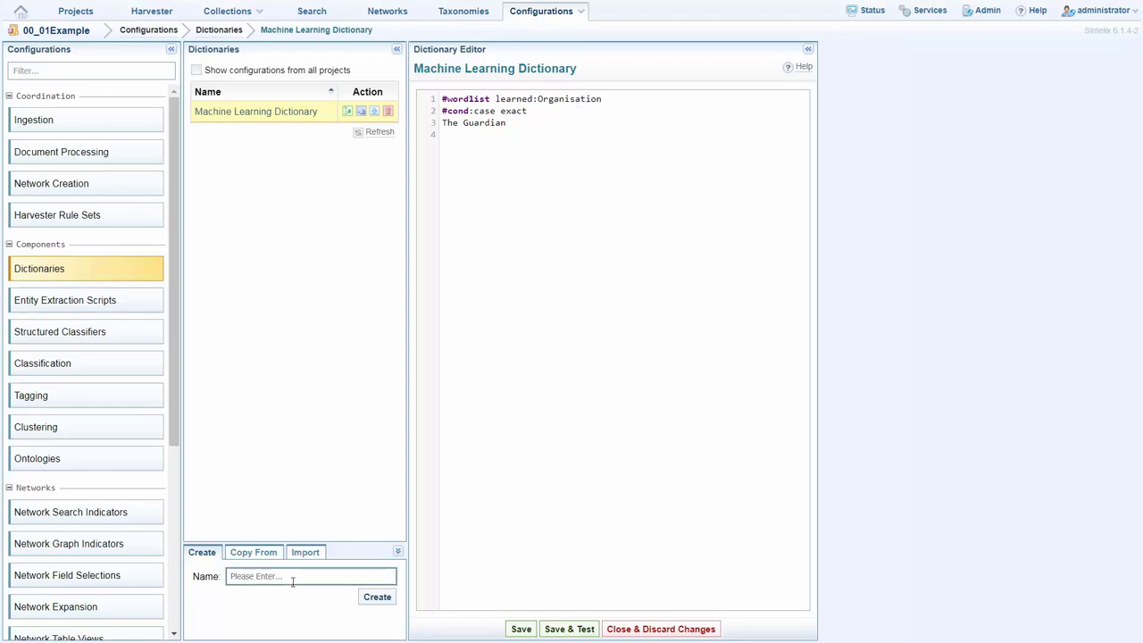
{"action": "type", "text": "Example"}
{"action": "key", "text": "Return"}
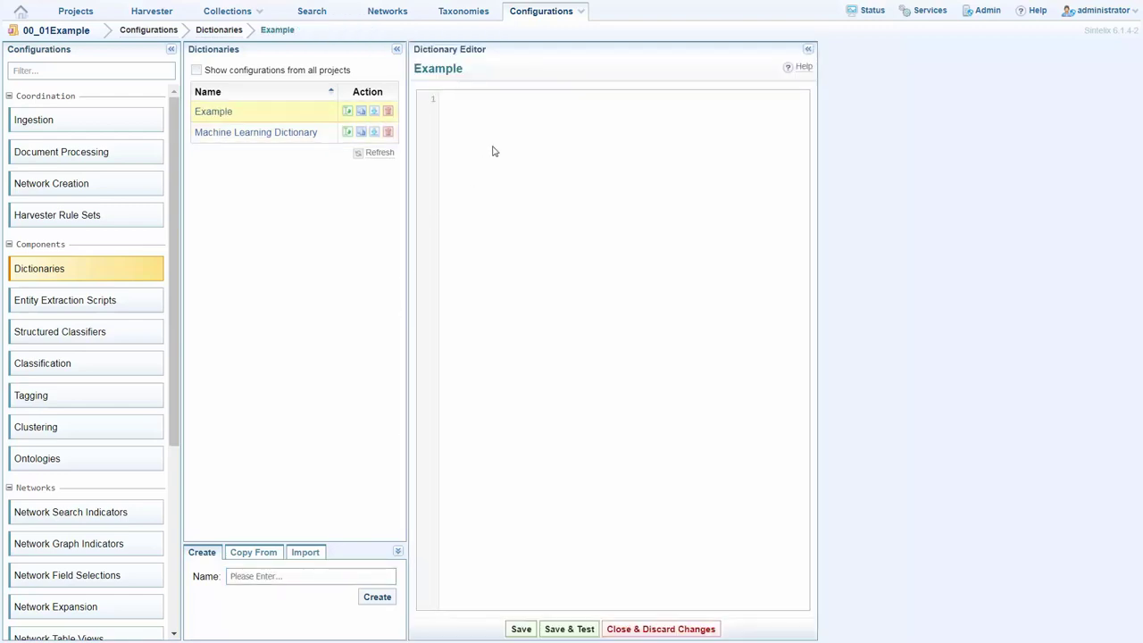
{"action": "key", "text": "ctrl+space"}
{"action": "key", "text": "Return"}
{"action": "type", "text": "tag"}
{"action": "type", "text": ":Weapon "}
{"action": "type", "text": "AK"}
{"action": "type", "text": "47"}
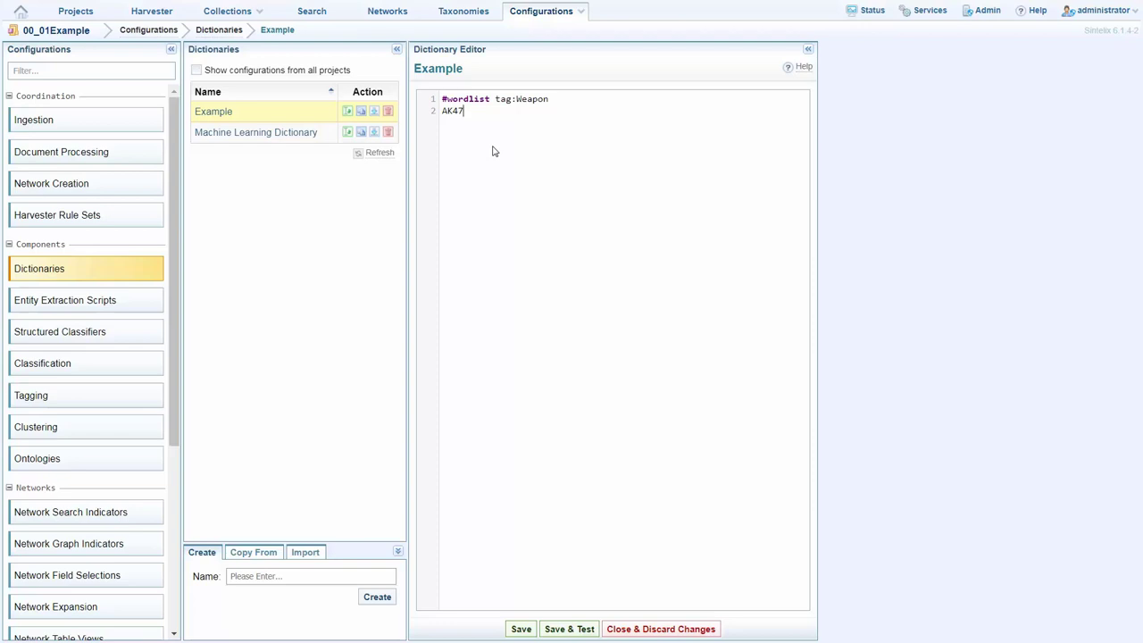
- Save the Example dictionary and test it on the input text 'AK47'
{"action": "left_click", "coordinate": [575, 629]}
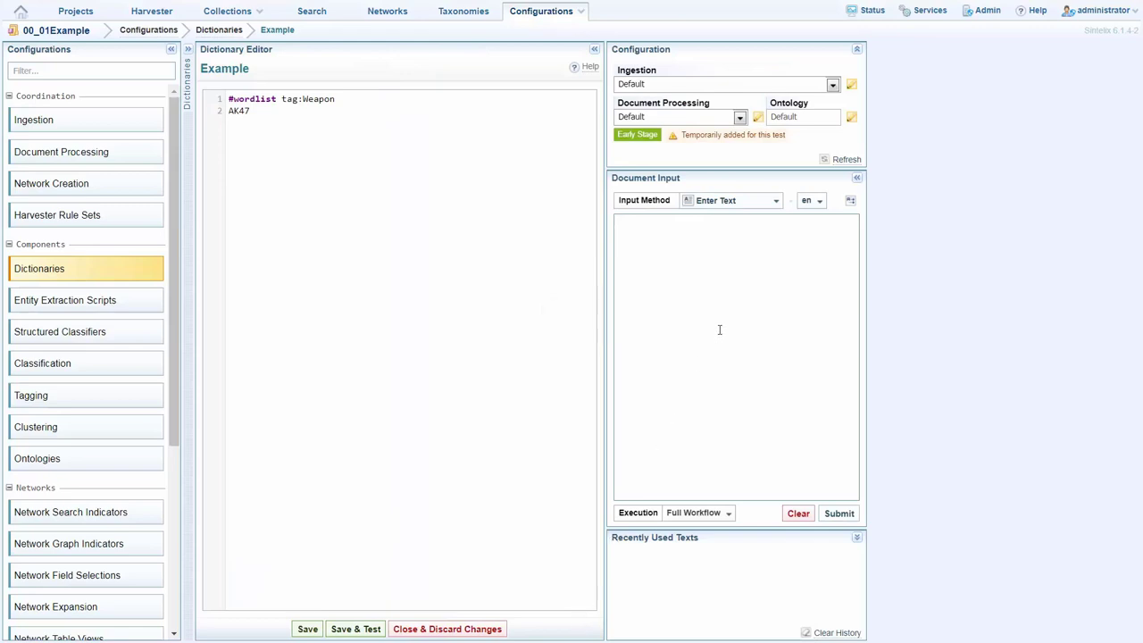
{"action": "type", "text": "AK47"}
{"action": "left_click", "coordinate": [840, 514]}
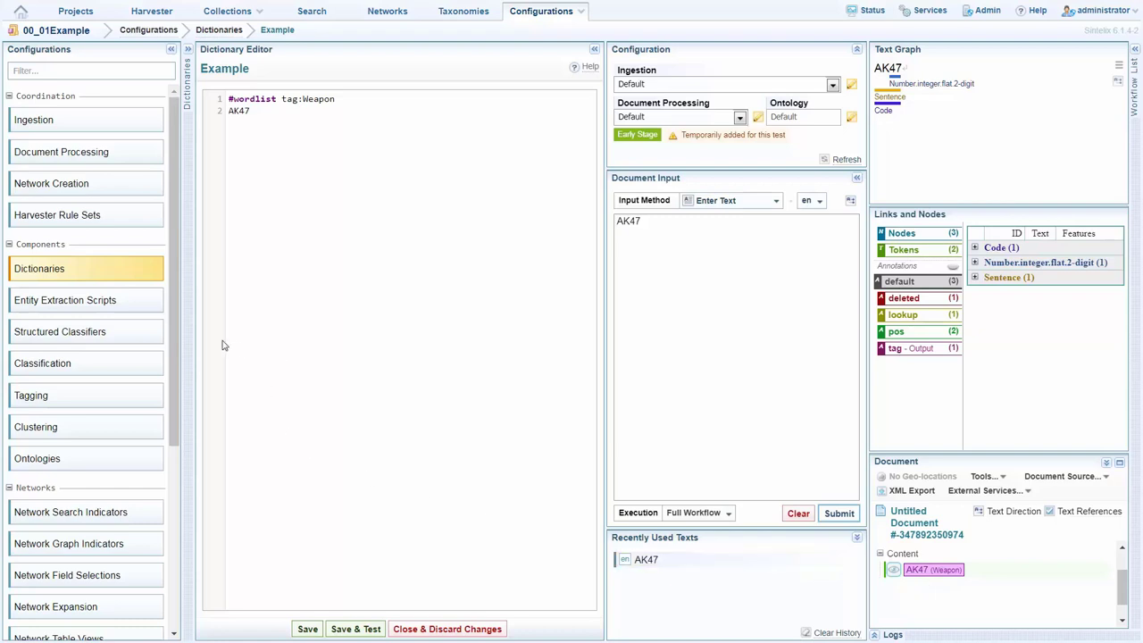
- Create a new entity extraction script named 'Example' from the scripts list
{"action": "left_click", "coordinate": [102, 310]}
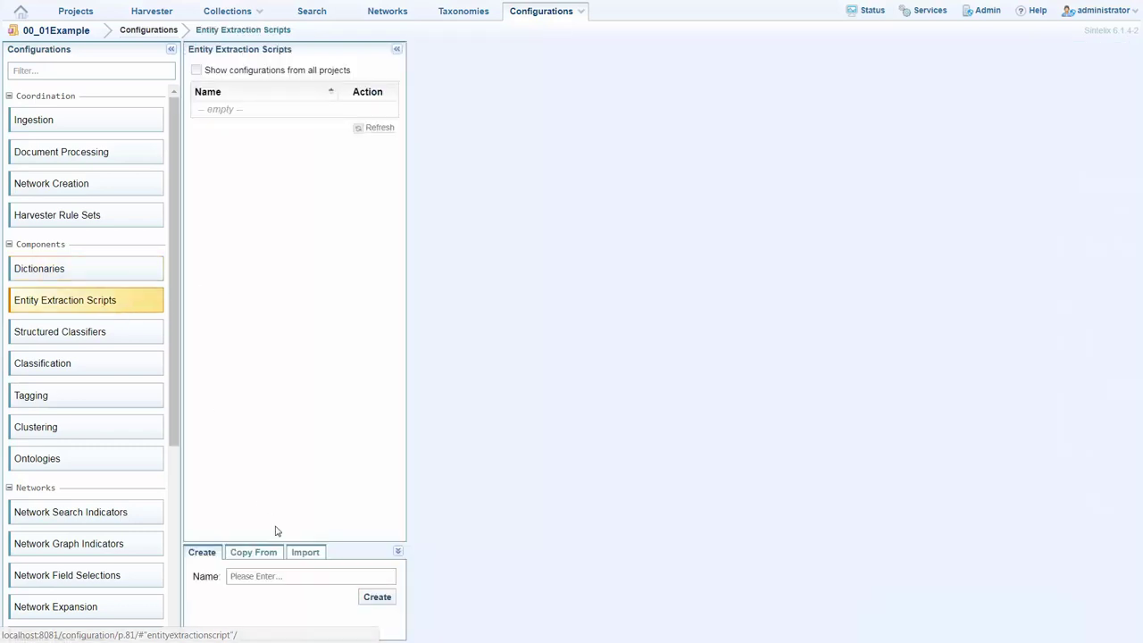
{"action": "left_click", "coordinate": [285, 579]}
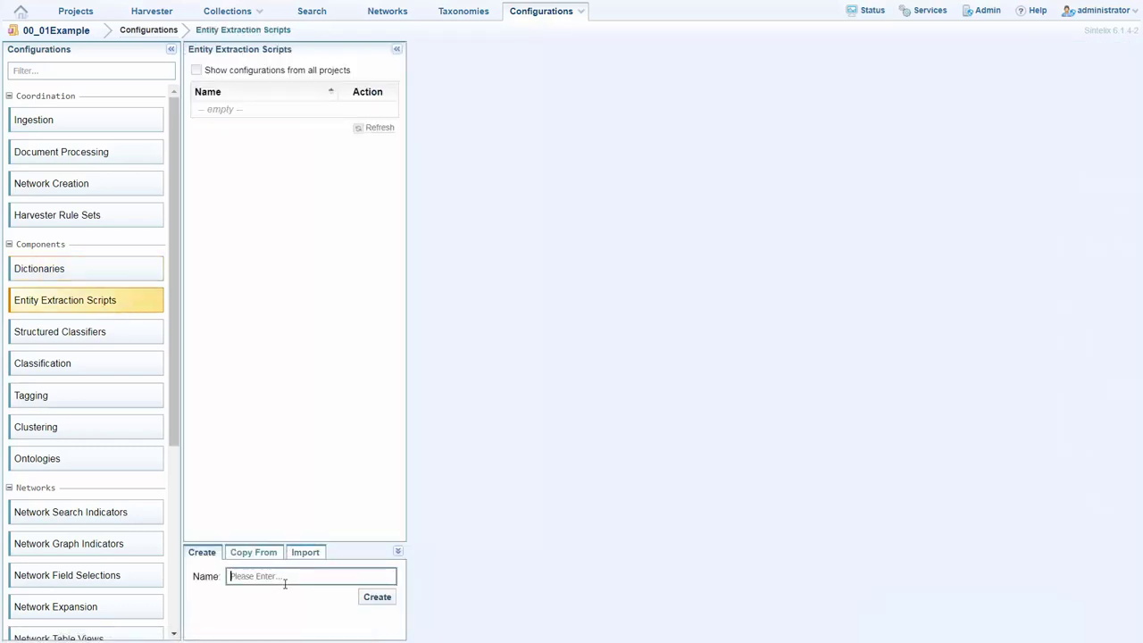
{"action": "type", "text": "eXAMP"}
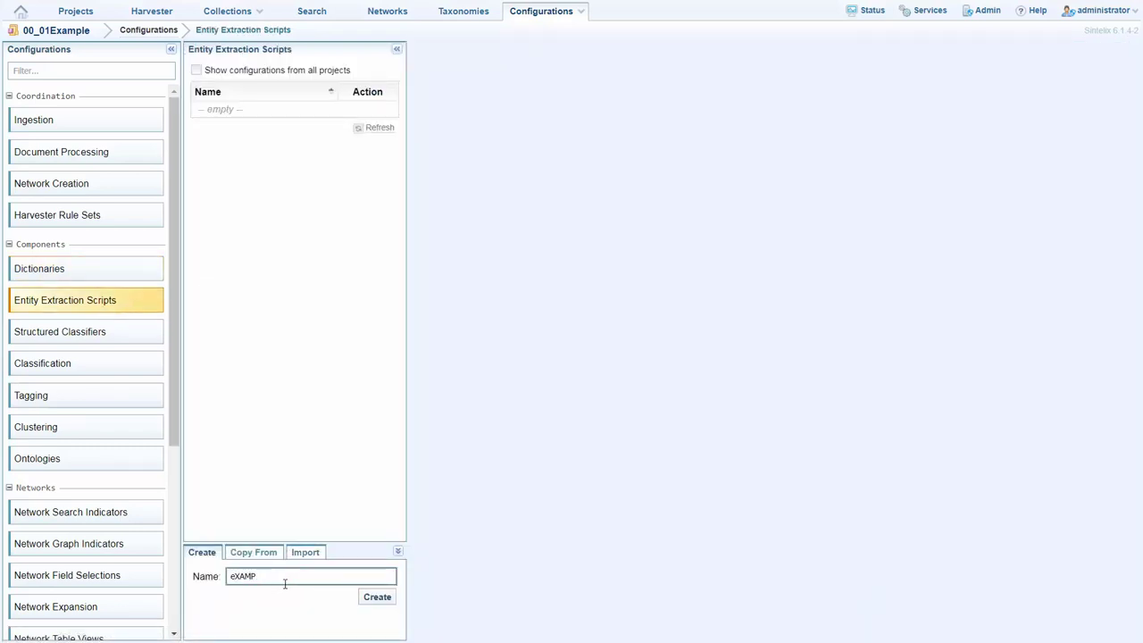
{"action": "key", "text": "BackSpace"}
{"action": "key", "text": "BackSpace"}
{"action": "key", "text": "BackSpace"}
{"action": "key", "text": "BackSpace"}
{"action": "key", "text": "BackSpace"}
{"action": "type", "text": "Example"}
{"action": "key", "text": "Return"}
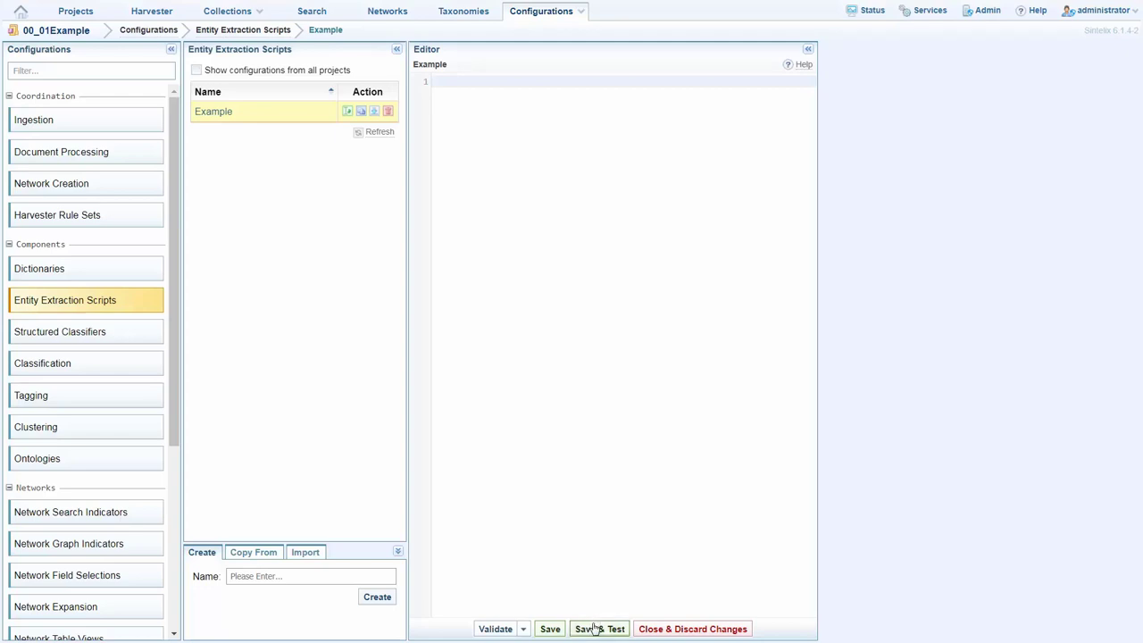
- Save the empty Example script and test it on the text 'RG65 OTH'
{"action": "left_click", "coordinate": [593, 629]}
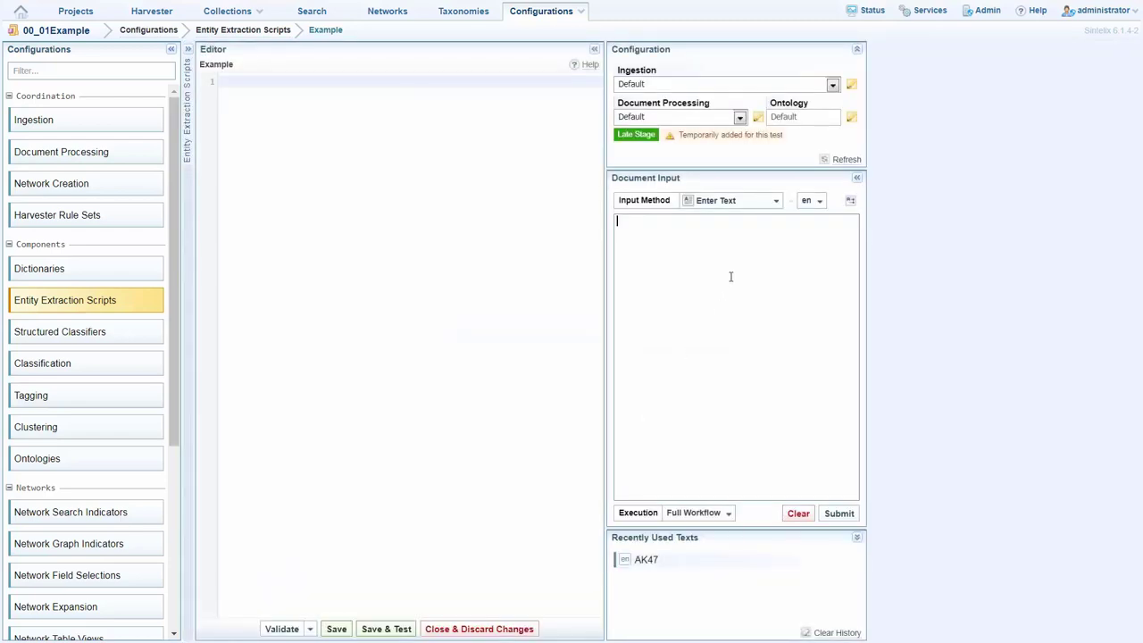
{"action": "type", "text": "RG65 OTH"}
{"action": "left_click", "coordinate": [840, 514]}
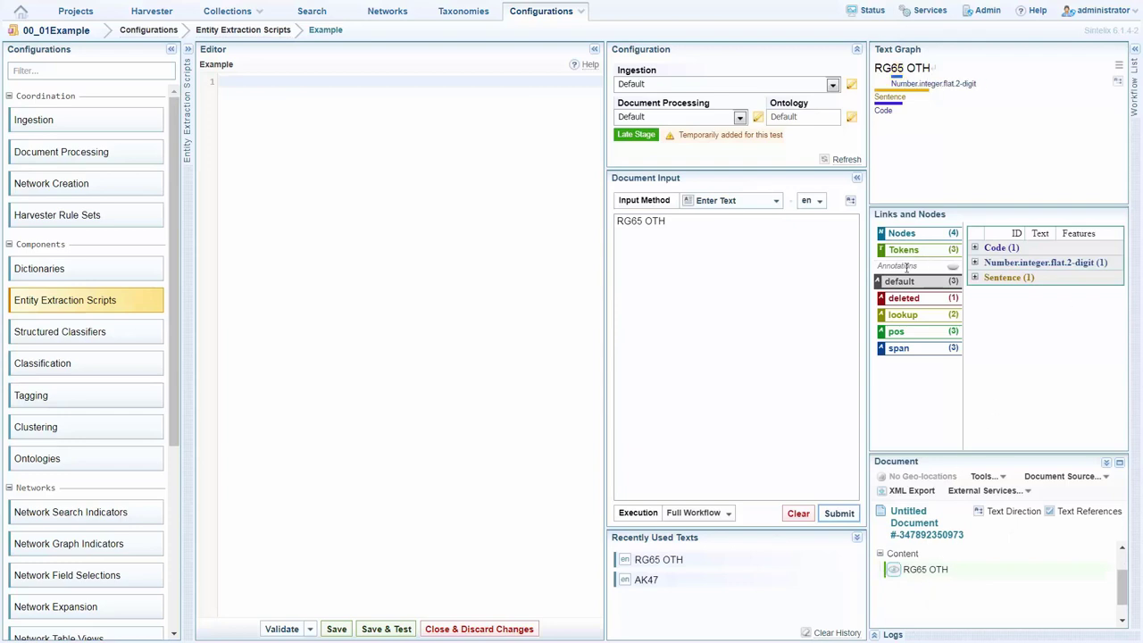
- Step through the span, pos, lookup, deleted and default annotation sets, ending on Token annotations
{"action": "left_click", "coordinate": [898, 347]}
{"action": "left_click", "coordinate": [904, 336]}
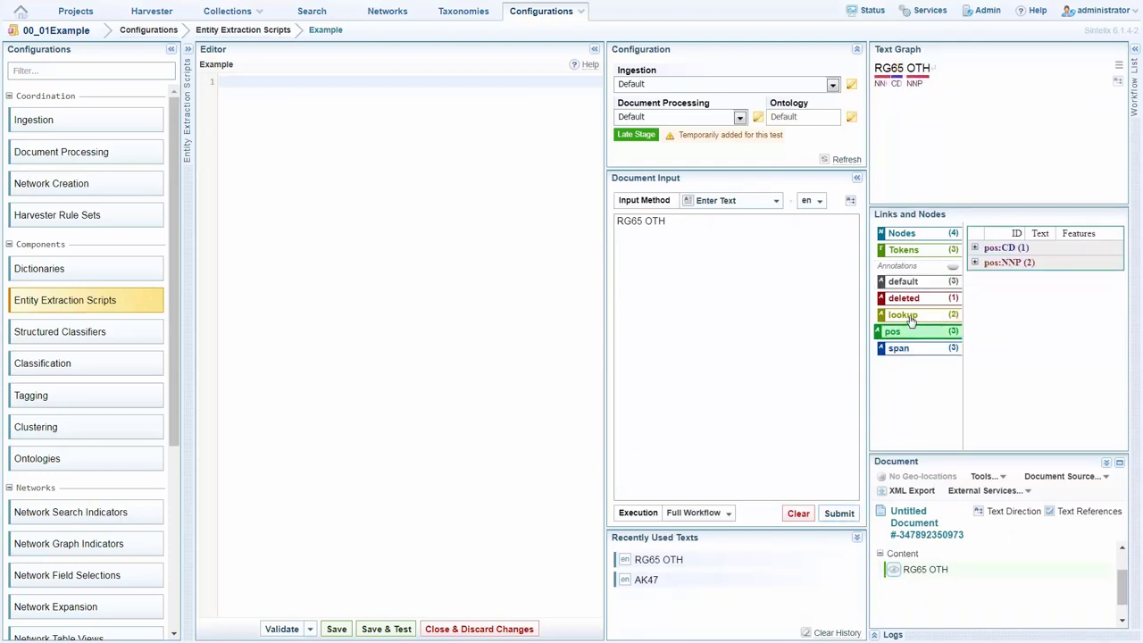
{"action": "left_click", "coordinate": [910, 318]}
{"action": "left_click", "coordinate": [916, 300]}
{"action": "left_click", "coordinate": [914, 282]}
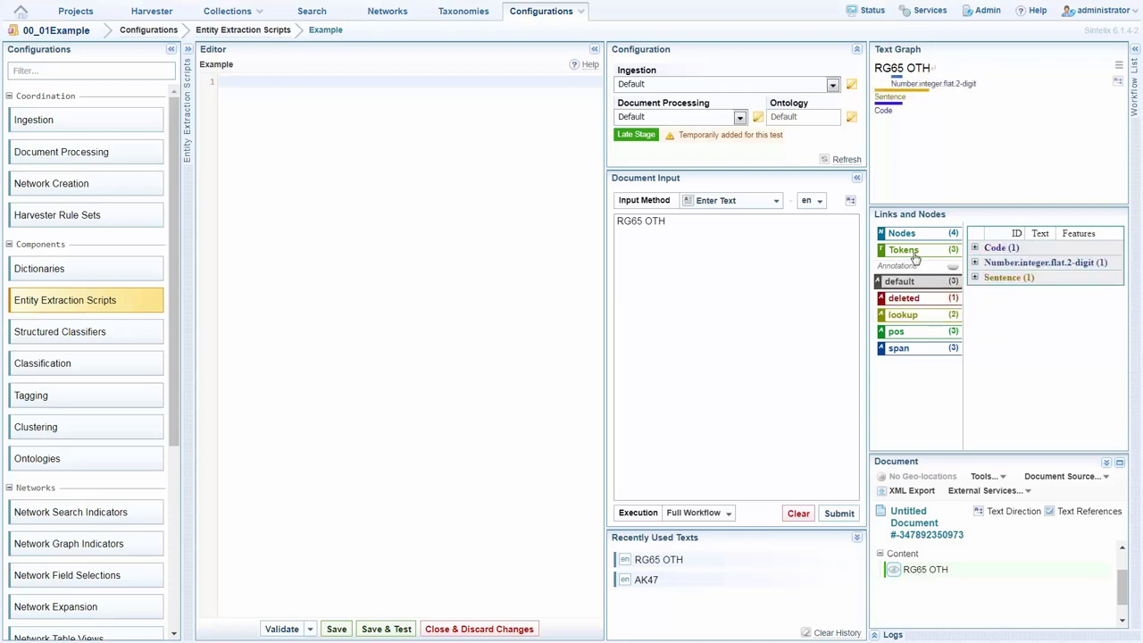
{"action": "left_click", "coordinate": [916, 252]}
{"action": "left_click", "coordinate": [917, 236]}
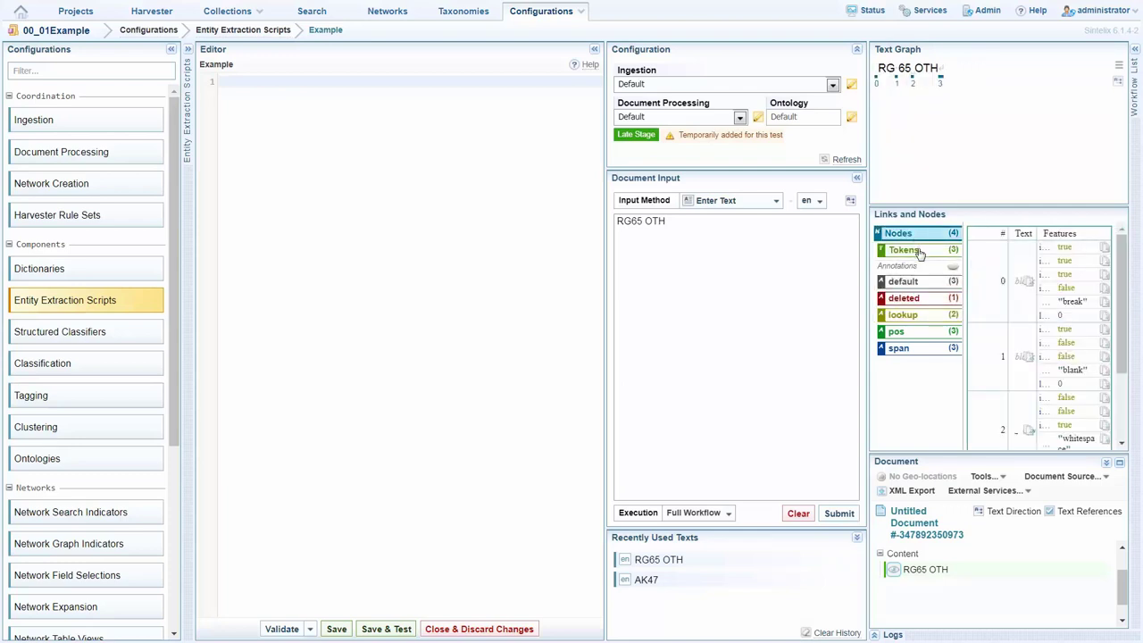
{"action": "left_click", "coordinate": [920, 253]}
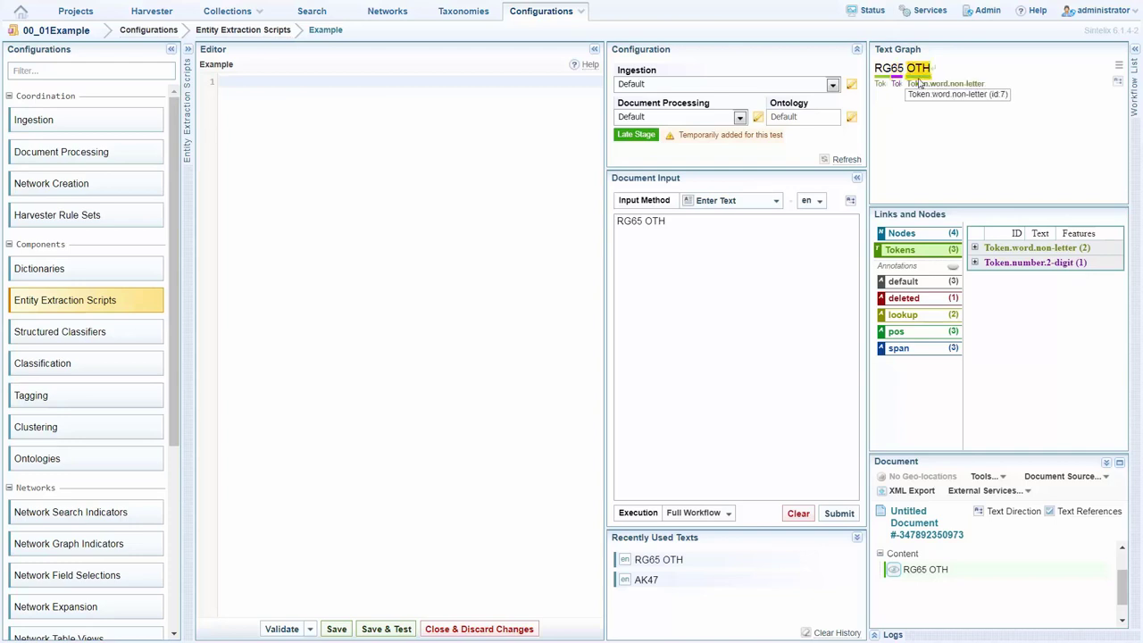
- Copy RG's two-letter word pattern and paste it onto script line 1
{"action": "left_click", "coordinate": [887, 80]}
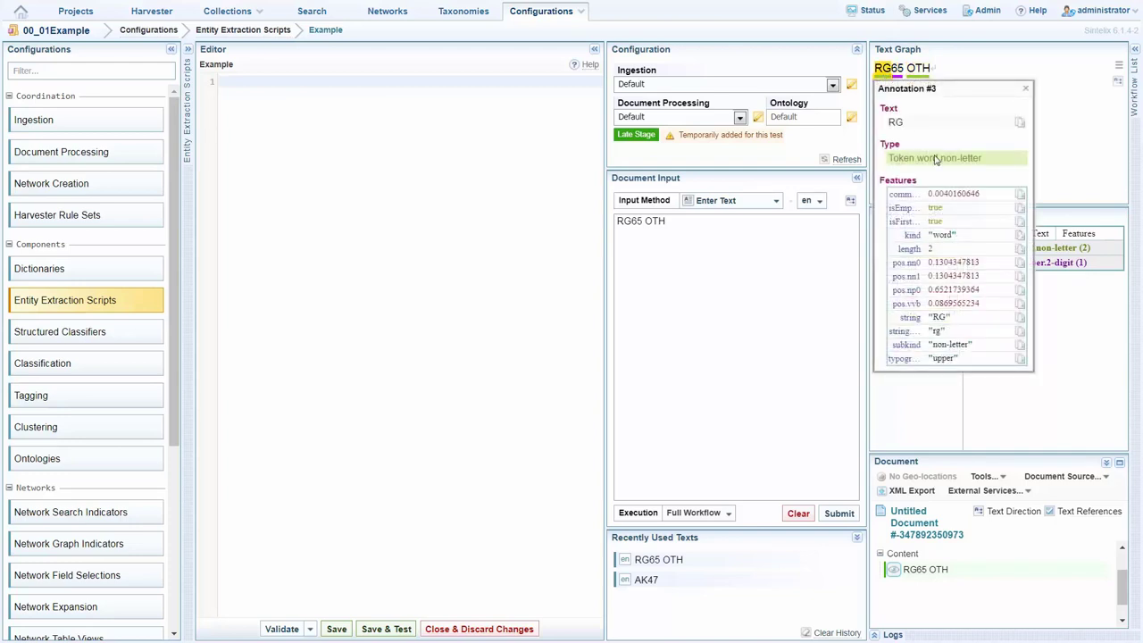
{"action": "left_click", "coordinate": [1021, 253]}
{"action": "right_click", "coordinate": [404, 91]}
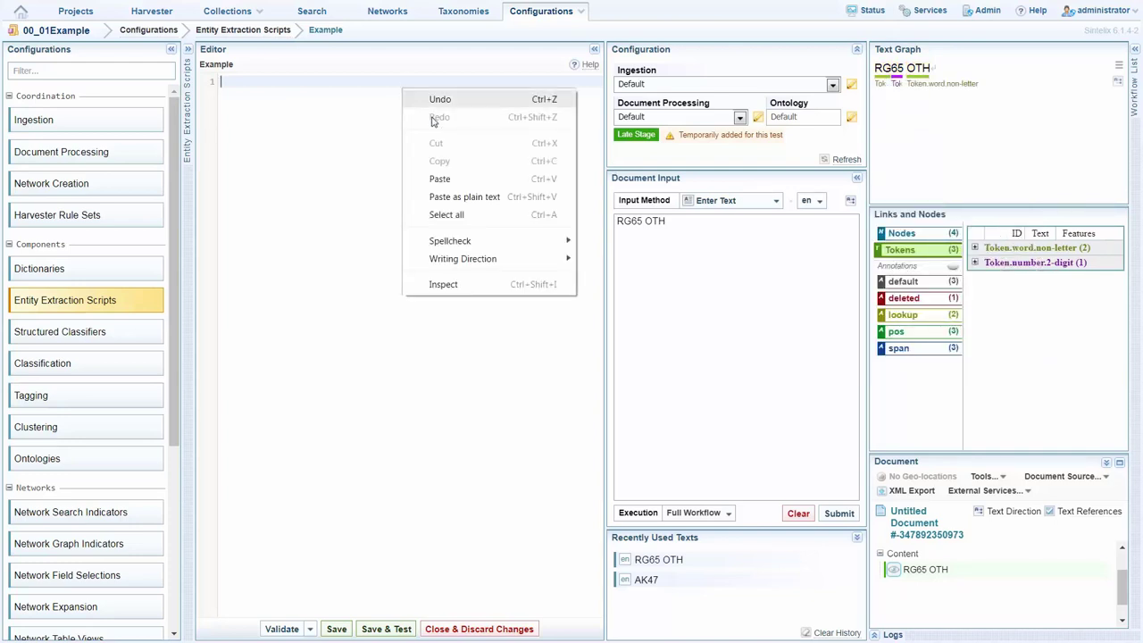
{"action": "left_click", "coordinate": [442, 179]}
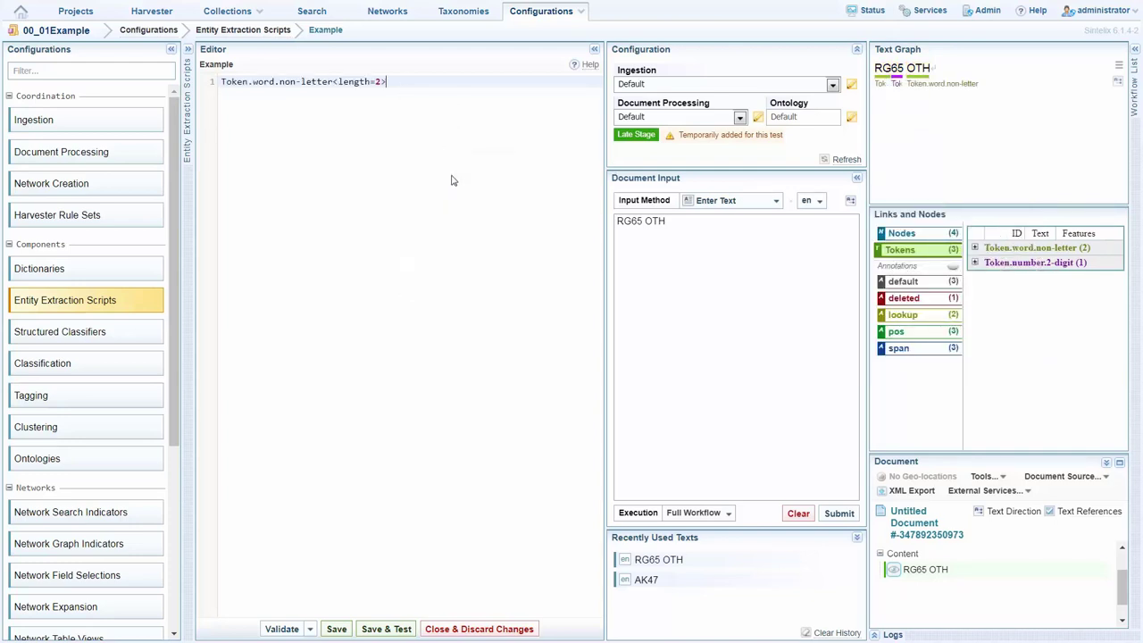
- Copy the Token.number.2-digit type for 65 and paste it onto line 2
{"action": "left_click", "coordinate": [897, 77]}
{"action": "triple_click", "coordinate": [978, 159]}
{"action": "right_click", "coordinate": [976, 160]}
{"action": "left_click", "coordinate": [975, 171]}
{"action": "left_click", "coordinate": [331, 130]}
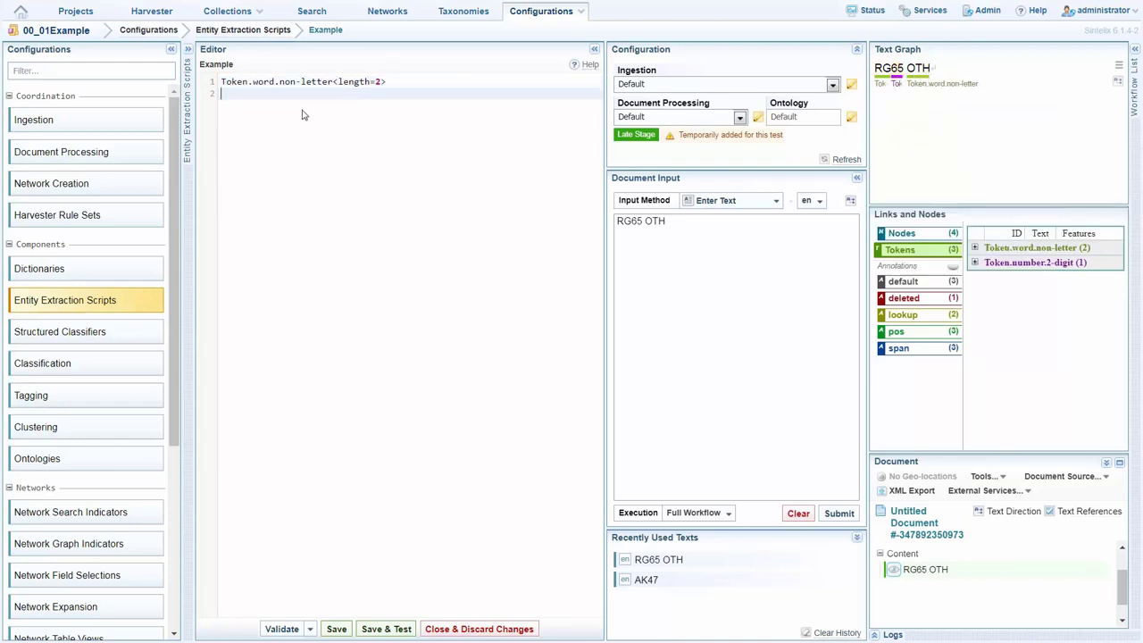
{"action": "right_click", "coordinate": [302, 111]}
{"action": "left_click", "coordinate": [345, 203]}
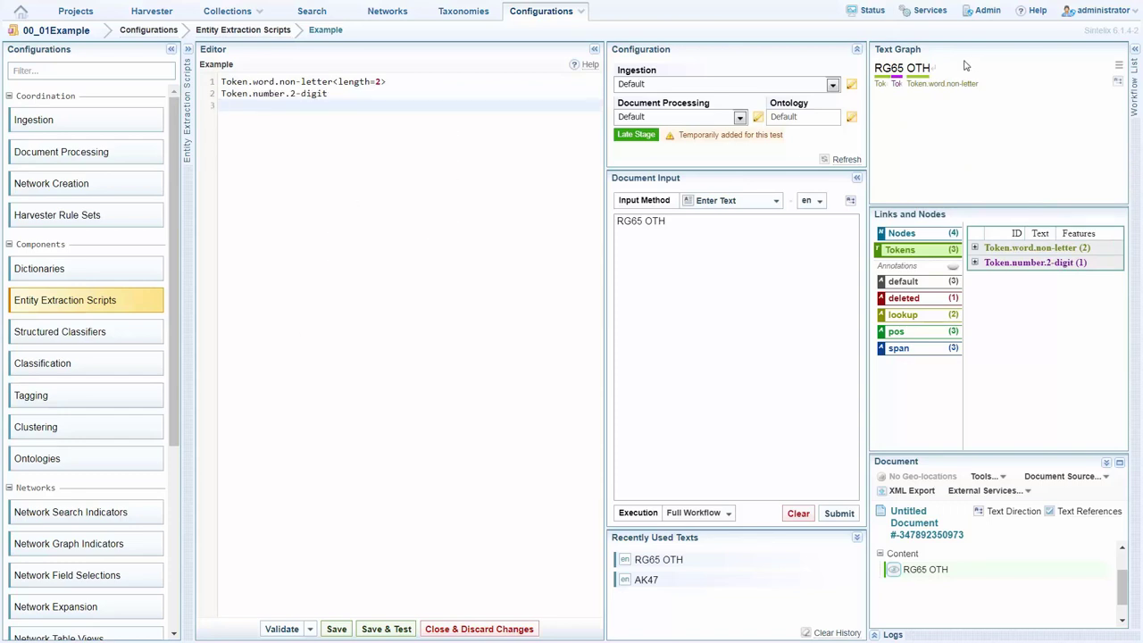
- Paste OTH's three-letter word pattern on line 3 and add '>tag:Reg' on line 4
{"action": "left_click", "coordinate": [929, 93]}
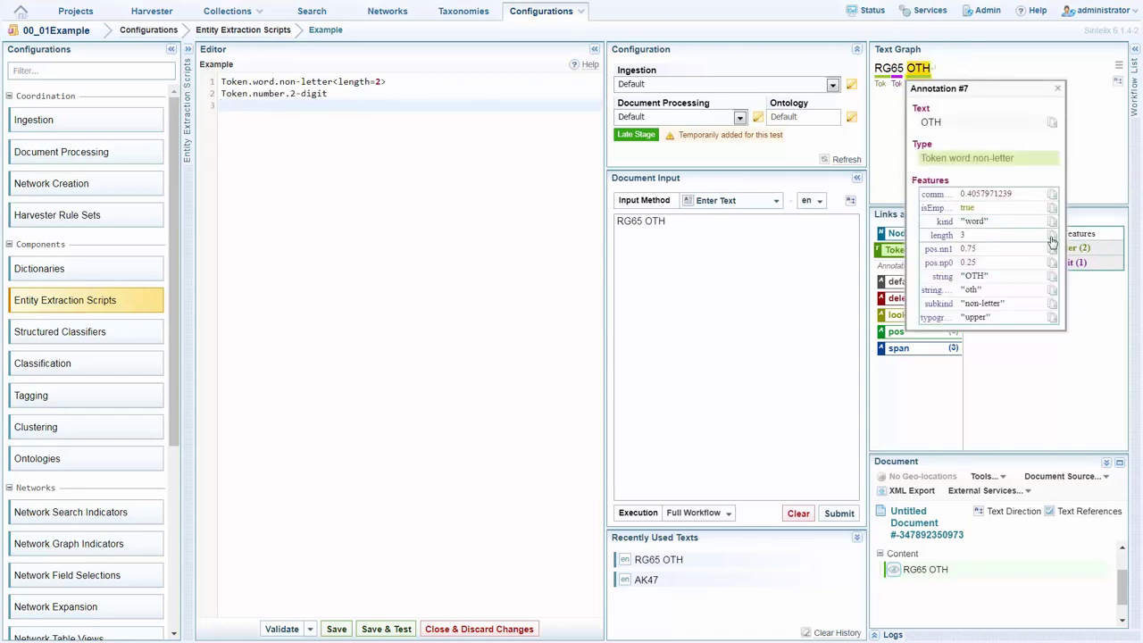
{"action": "right_click", "coordinate": [276, 115]}
{"action": "left_click", "coordinate": [344, 202]}
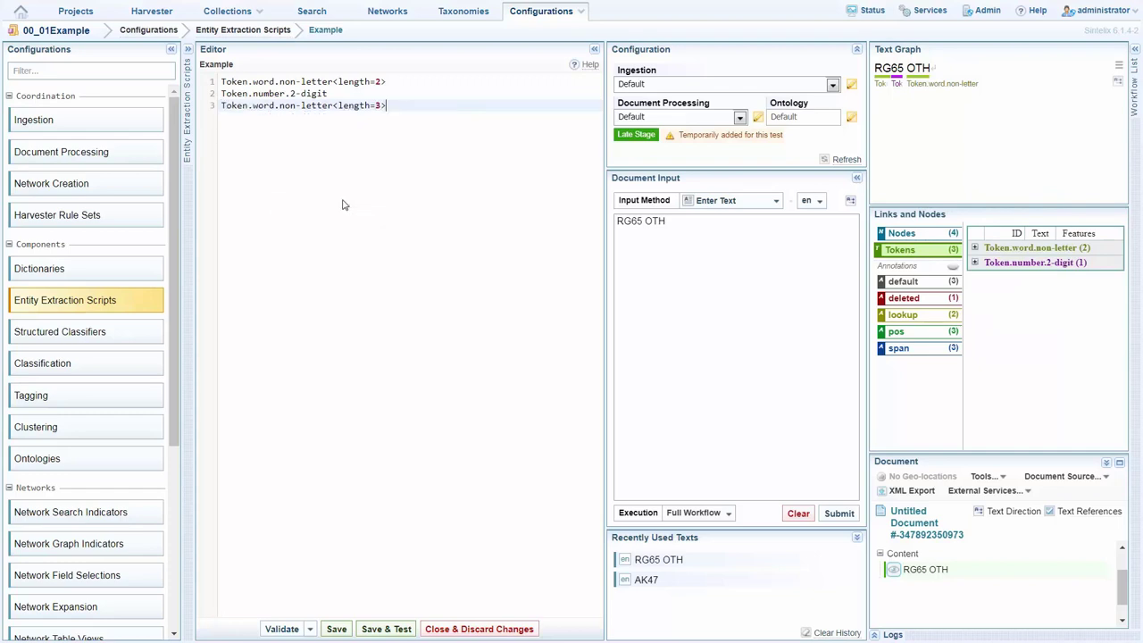
{"action": "key", "text": "Return"}
{"action": "type", "text": ">T"}
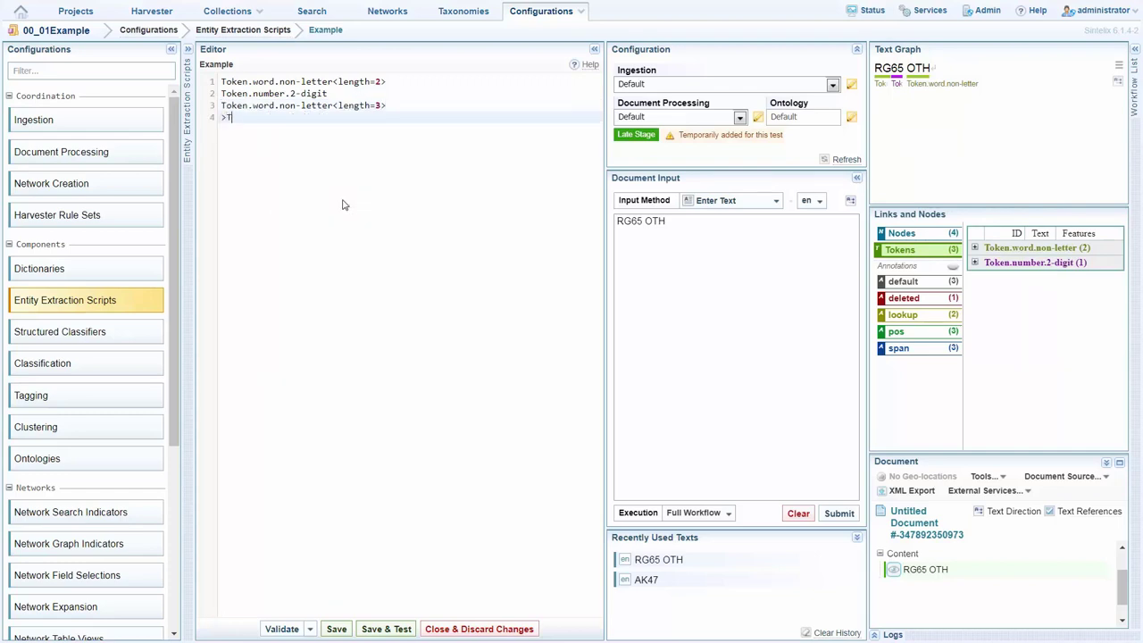
{"action": "key", "text": "BackSpace"}
{"action": "type", "text": "tag:Reg"}
- Save and test the script, checking RG65 OTH appears with the Reg tag
{"action": "left_click", "coordinate": [391, 628]}
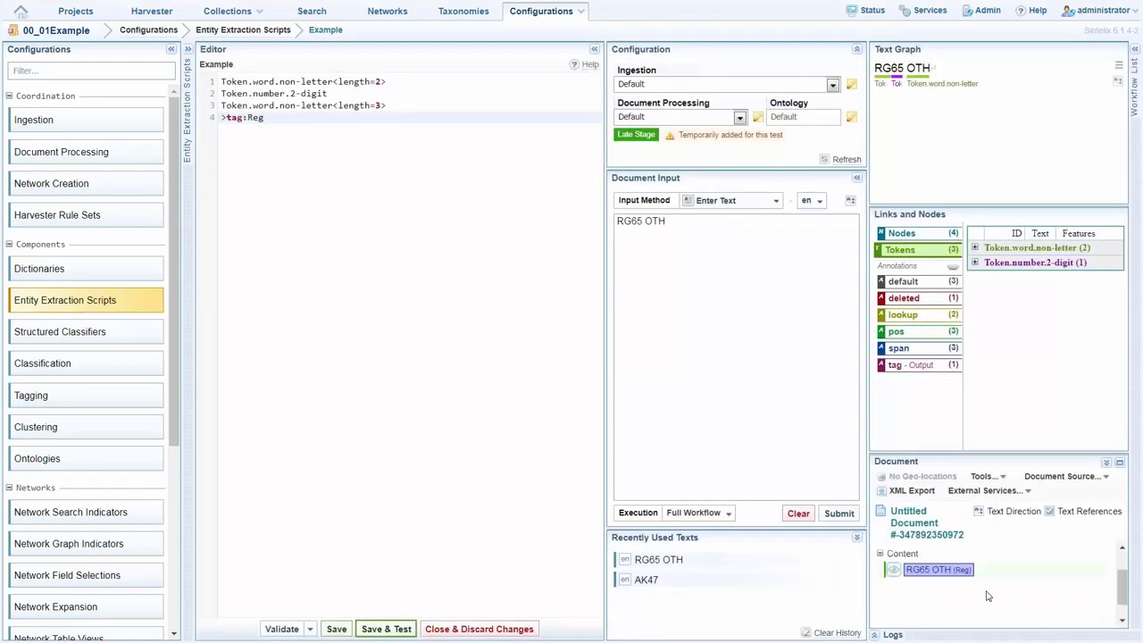